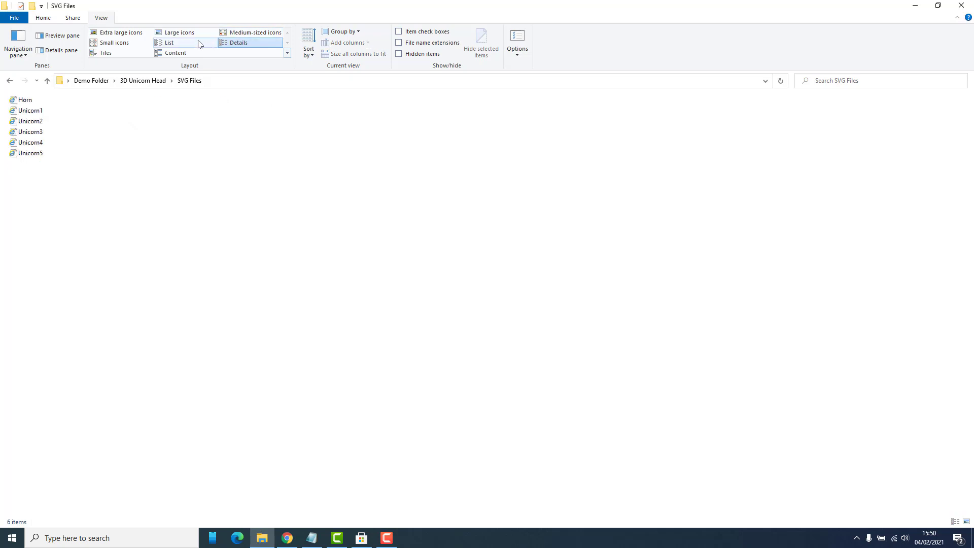
Cycle the SVG Files folder through Large, Extra large and Small icons, ending on Extra large icons
{"action": "left_click", "coordinate": [184, 33]}
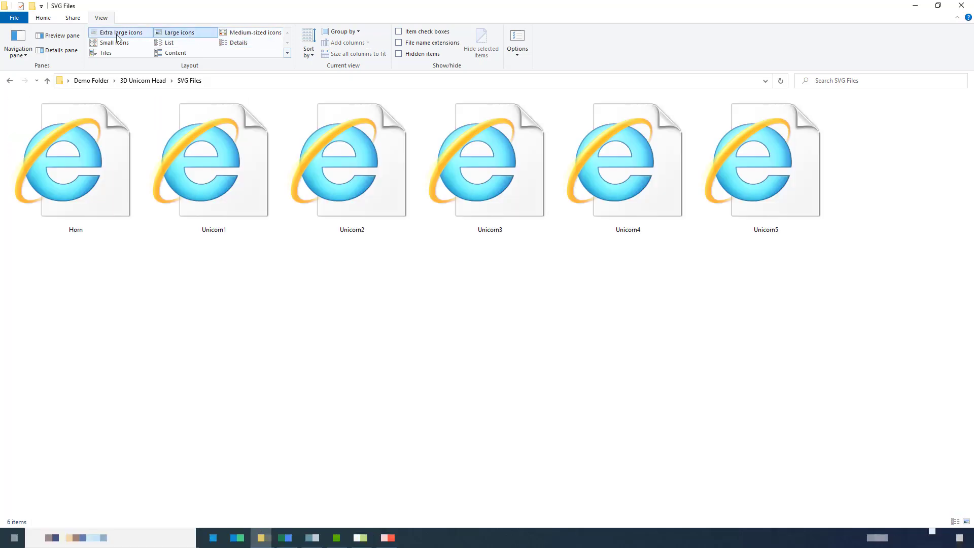
{"action": "left_click", "coordinate": [117, 33]}
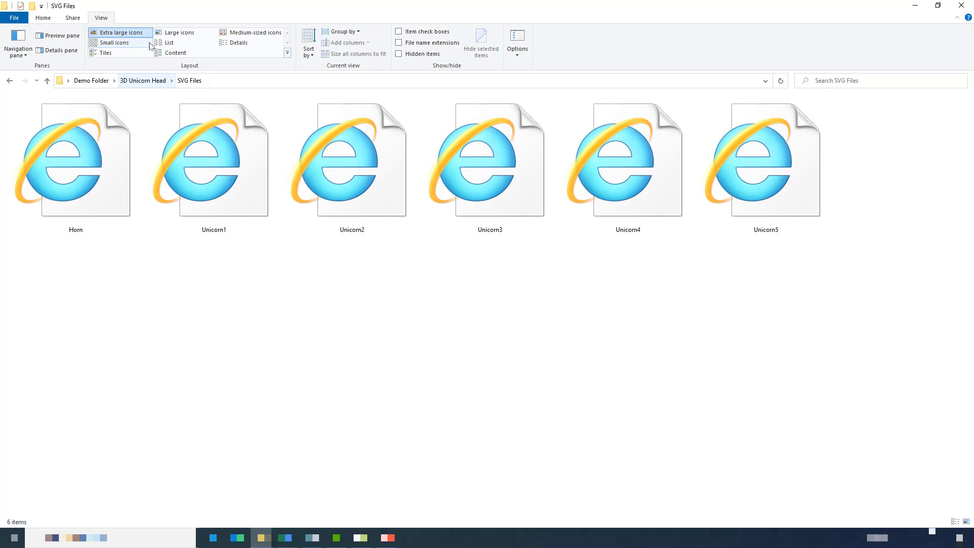
{"action": "left_click", "coordinate": [132, 44]}
{"action": "left_click", "coordinate": [121, 33]}
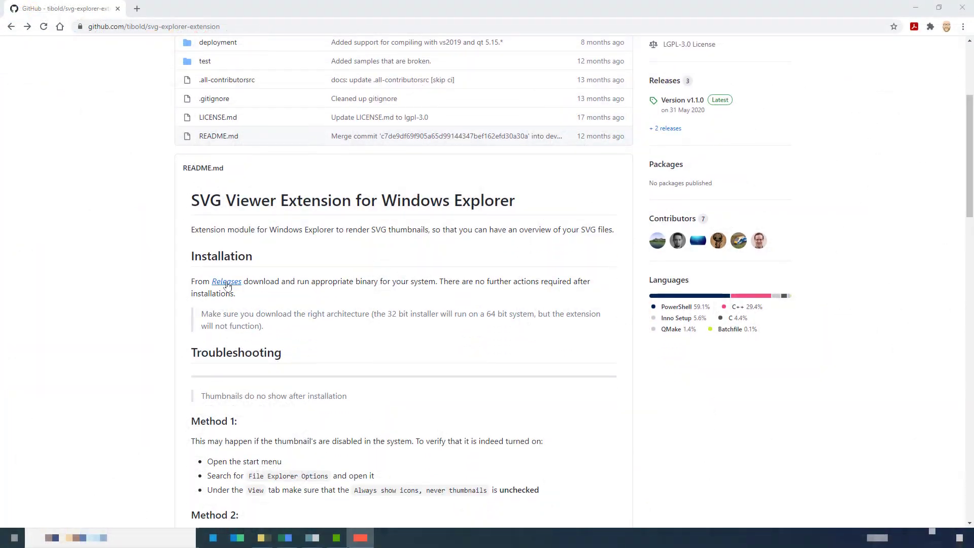
Open the Releases page of the svg-explorer-extension project from its README's Installation section
{"action": "left_click", "coordinate": [226, 282]}
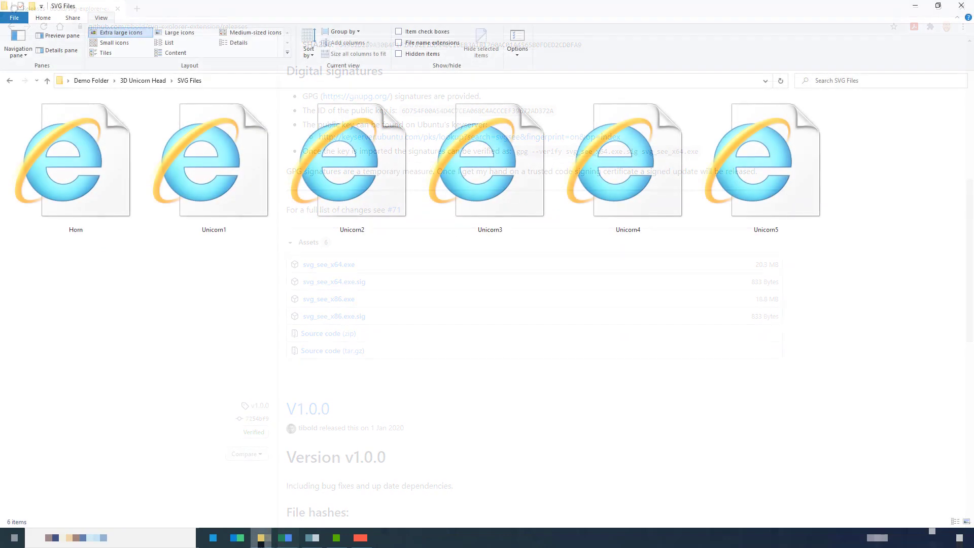
Refresh the SVG Files folder and switch its view to Large icons
{"action": "right_click", "coordinate": [410, 324]}
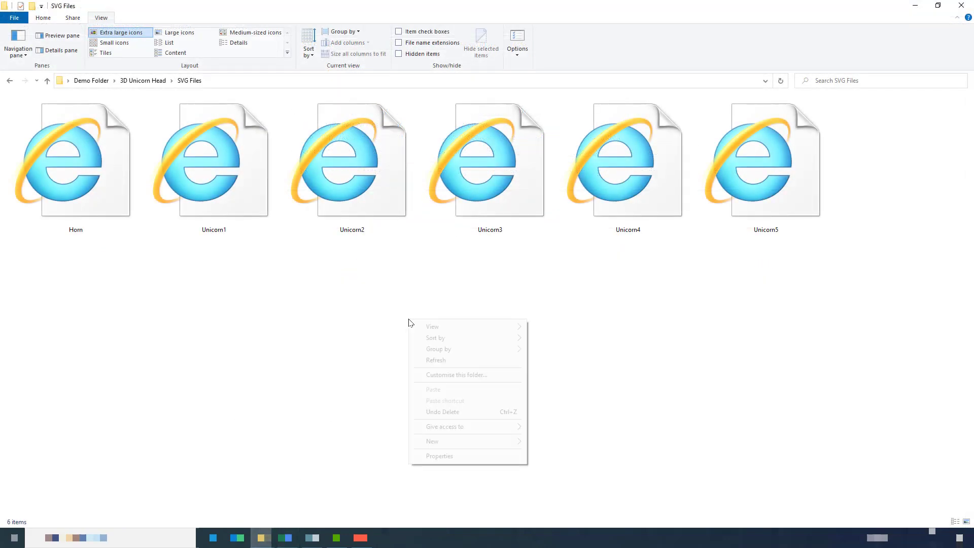
{"action": "left_click", "coordinate": [426, 359]}
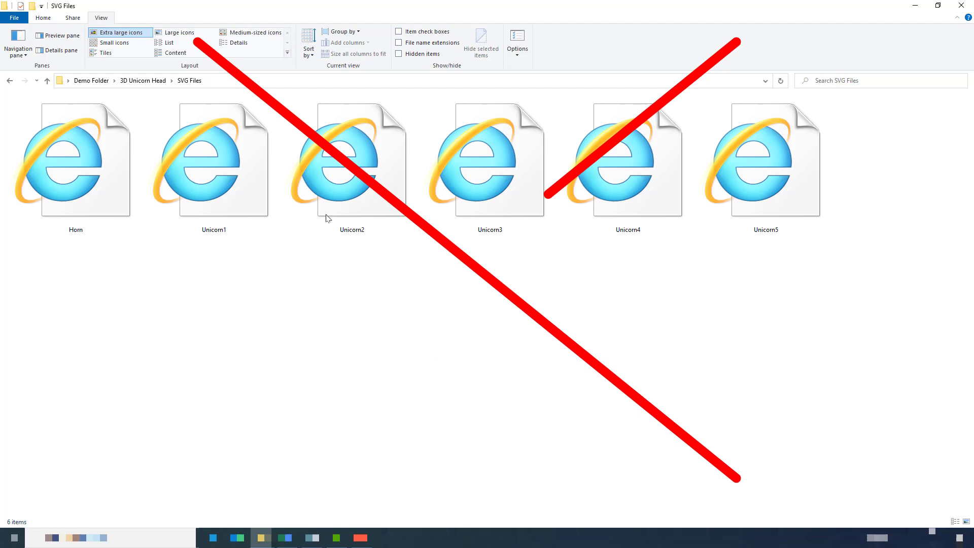
{"action": "left_click", "coordinate": [202, 34]}
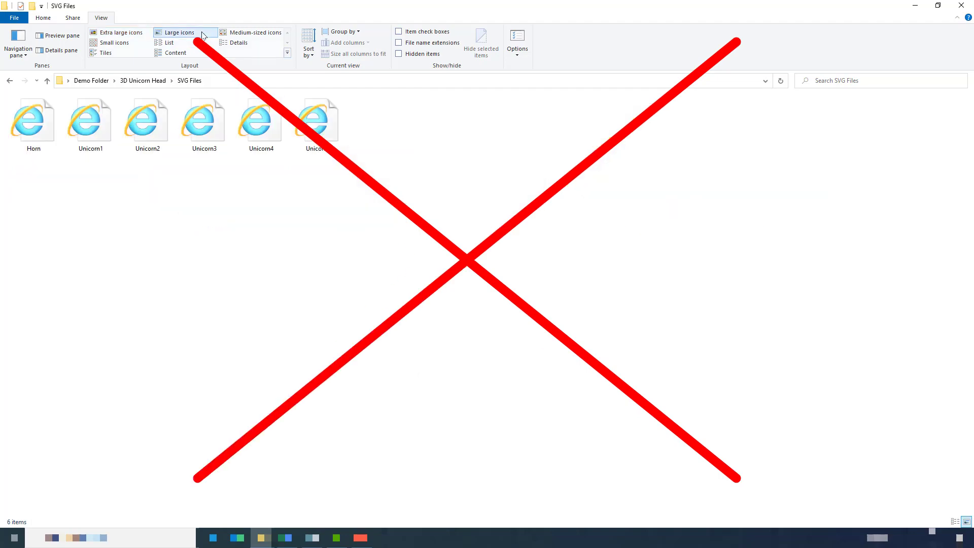
Switch to Medium-sized icons, then read the File Explorer add-ons article and go back to the overview
{"action": "left_click", "coordinate": [238, 34]}
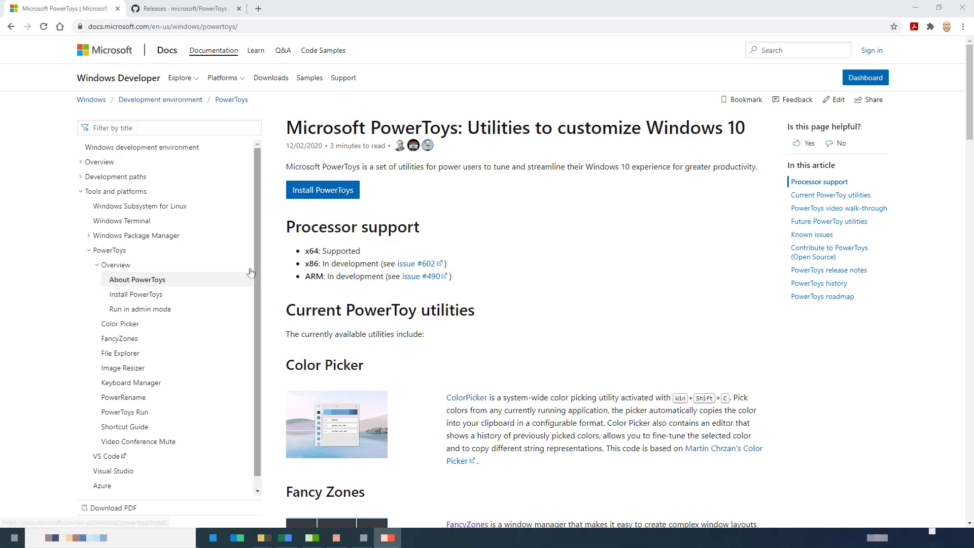
{"action": "left_click", "coordinate": [133, 355]}
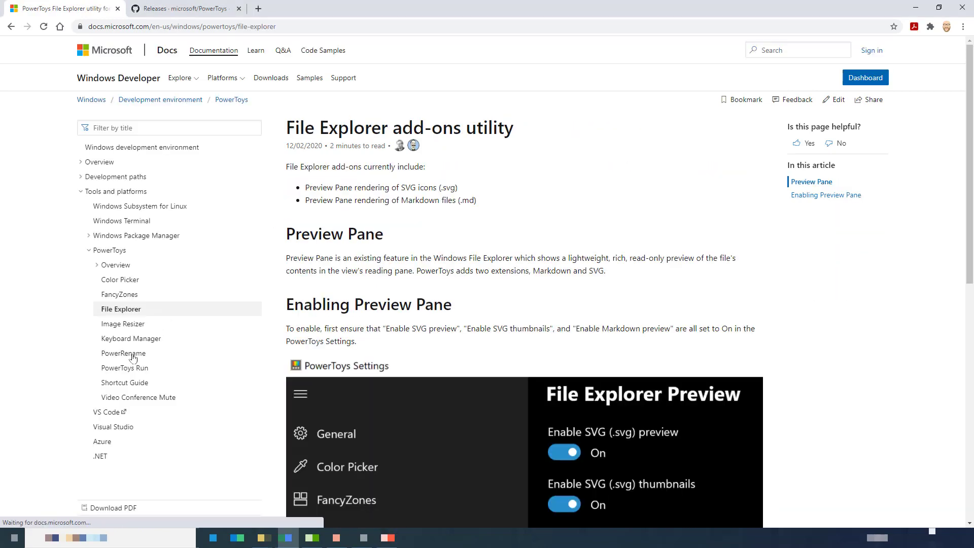
{"action": "scroll", "coordinate": [576, 324], "scroll_direction": "down", "scroll_amount": 4}
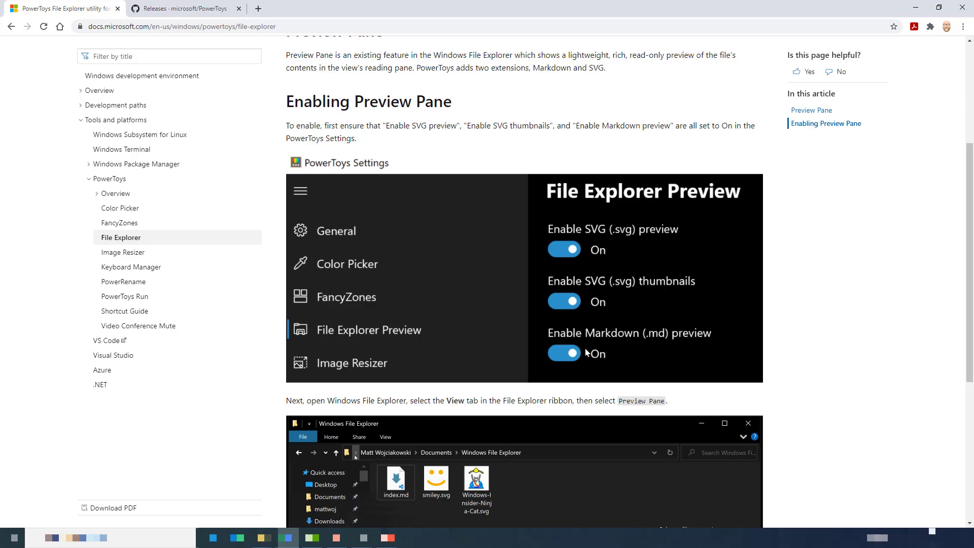
{"action": "scroll", "coordinate": [586, 352], "scroll_direction": "up", "scroll_amount": 4}
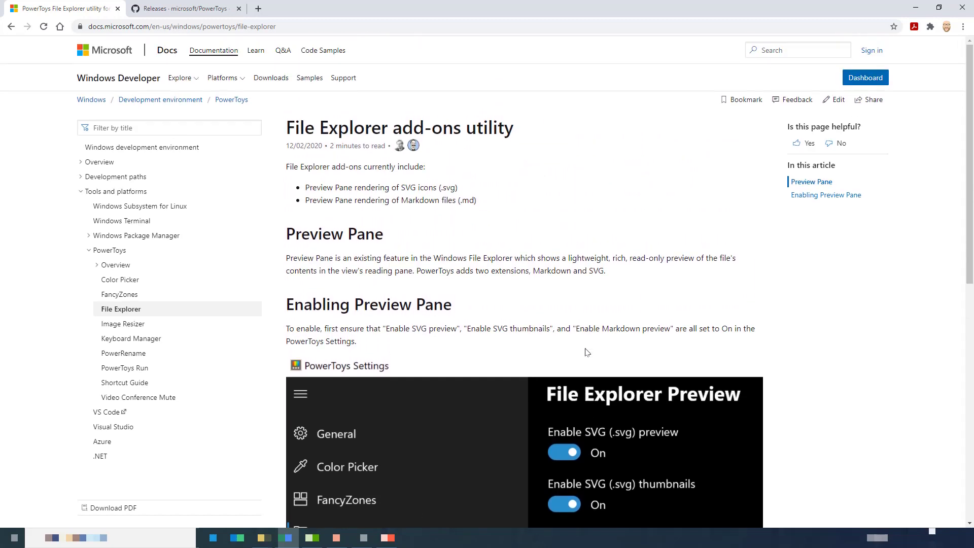
{"action": "left_click", "coordinate": [11, 27]}
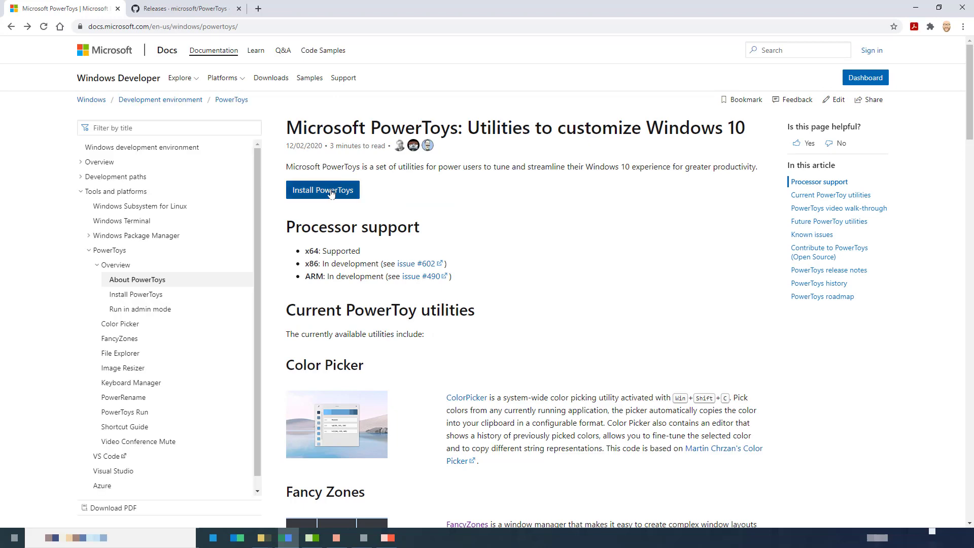
Go from Install PowerToys to the v0.31.1 GitHub release and scroll down to its Assets
{"action": "left_click", "coordinate": [332, 191]}
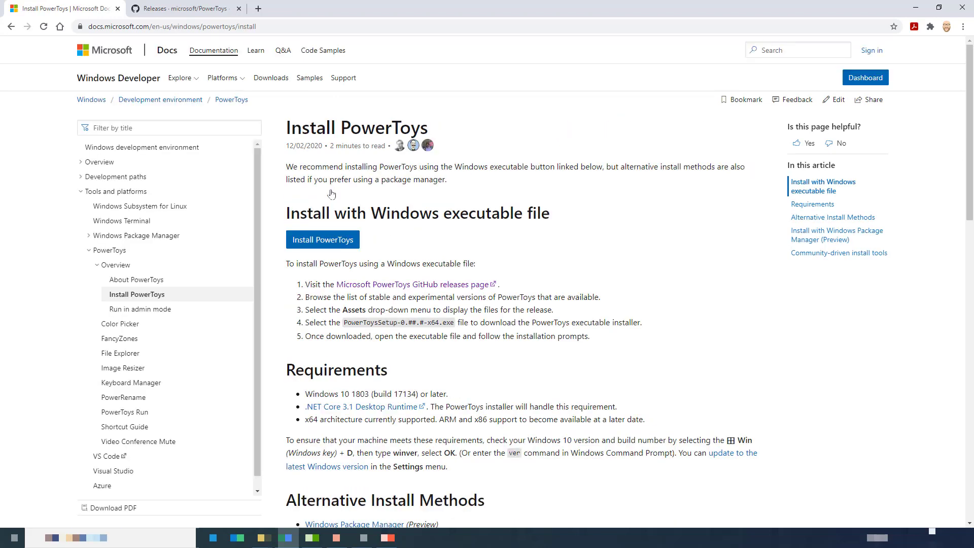
{"action": "left_click", "coordinate": [333, 242]}
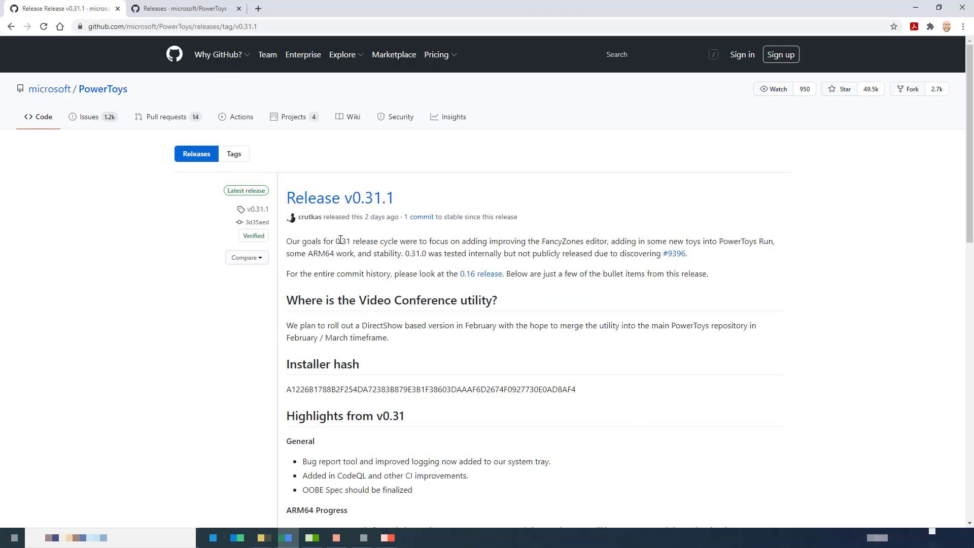
{"action": "scroll", "coordinate": [414, 252], "scroll_direction": "down", "scroll_amount": 8}
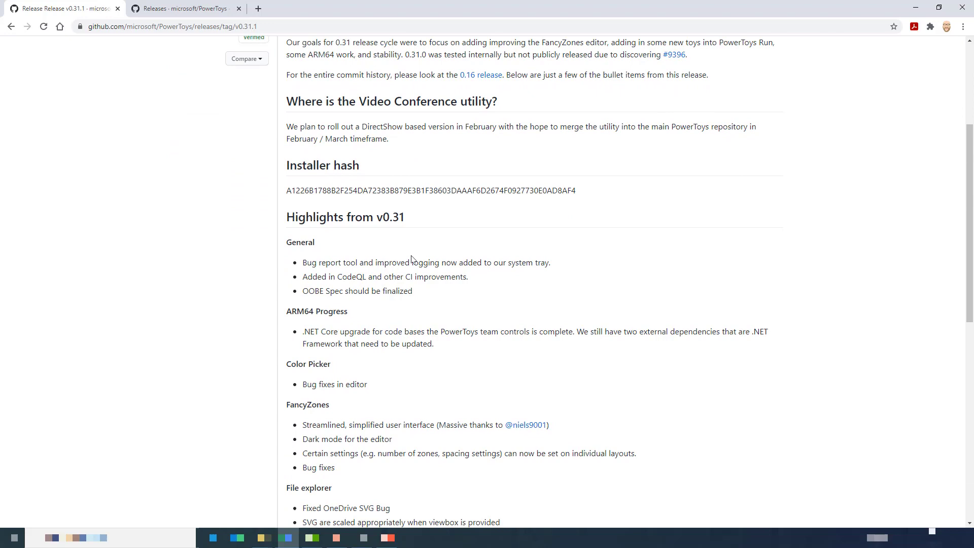
{"action": "scroll", "coordinate": [412, 256], "scroll_direction": "down", "scroll_amount": 5}
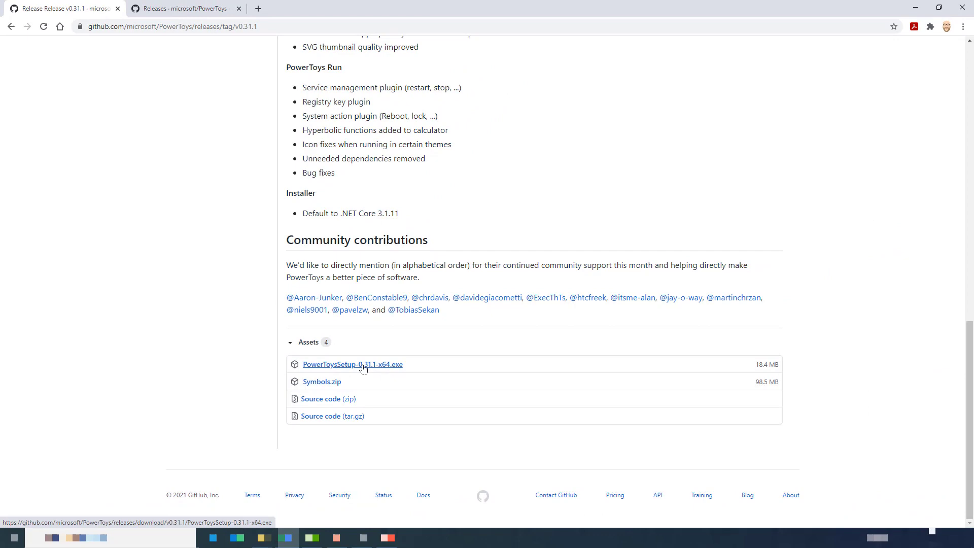
Save PowerToysSetup-0.31.1-x64.exe to Downloads and launch it from the download bar
{"action": "left_click", "coordinate": [363, 364]}
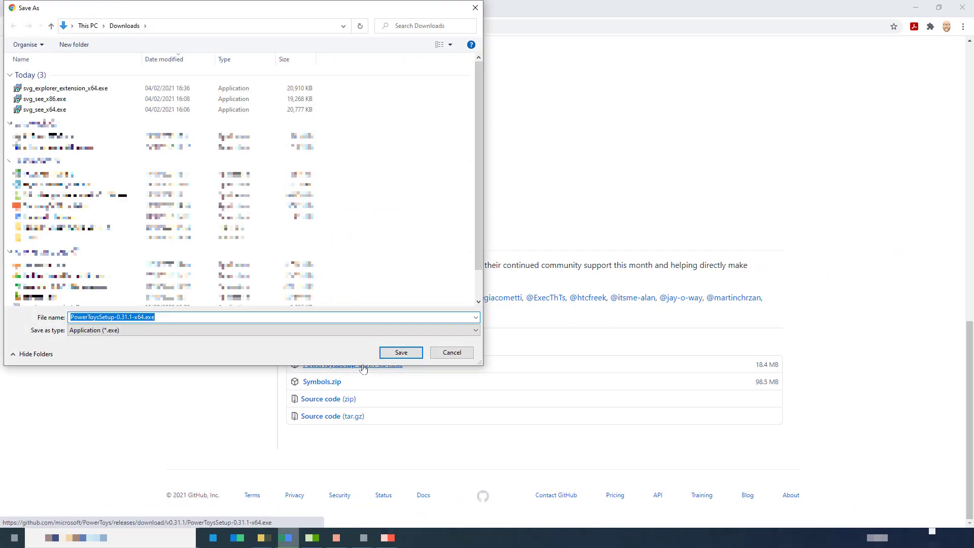
{"action": "left_click", "coordinate": [400, 353]}
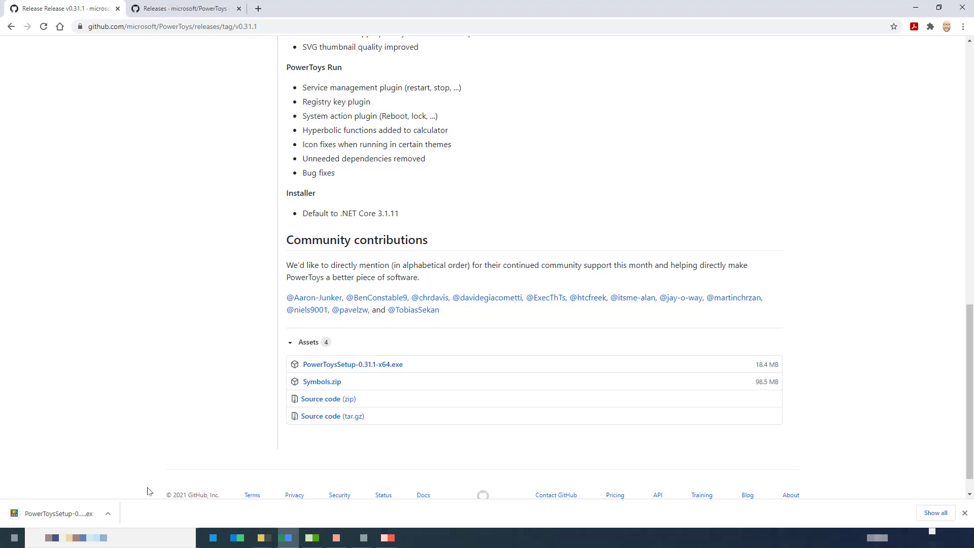
{"action": "left_click", "coordinate": [41, 513]}
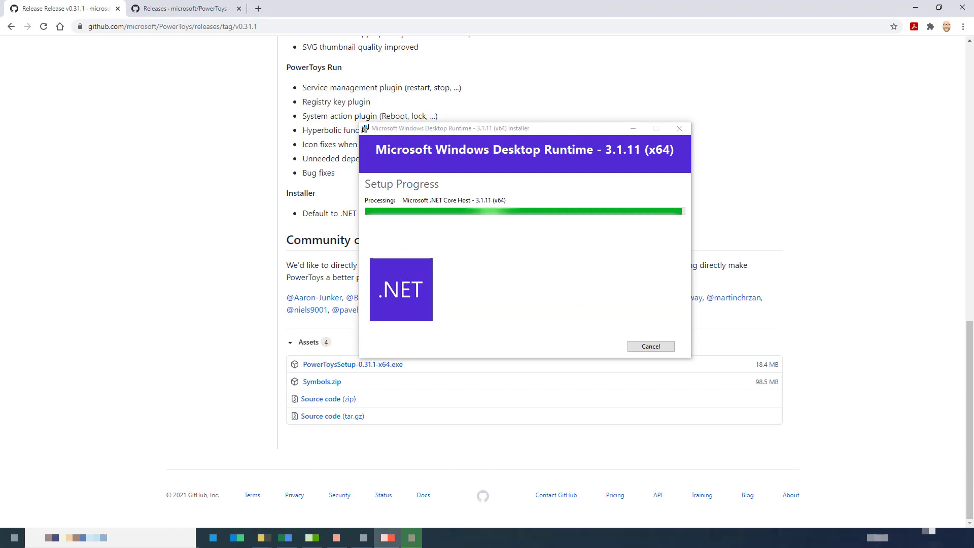
Install PowerToys (Preview) into the default C:\Program Files\PowerToys folder and finish the wizard
{"action": "left_click", "coordinate": [544, 346]}
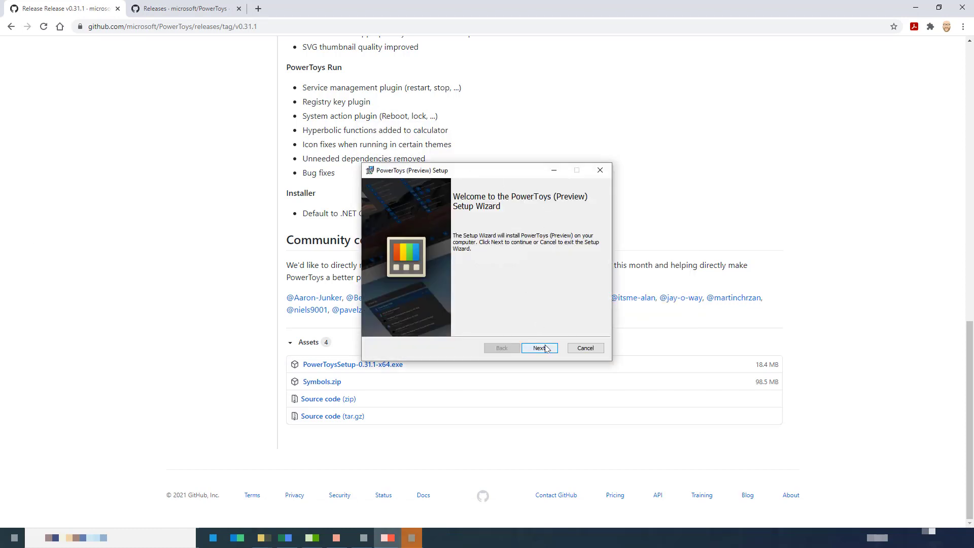
{"action": "left_click", "coordinate": [545, 351]}
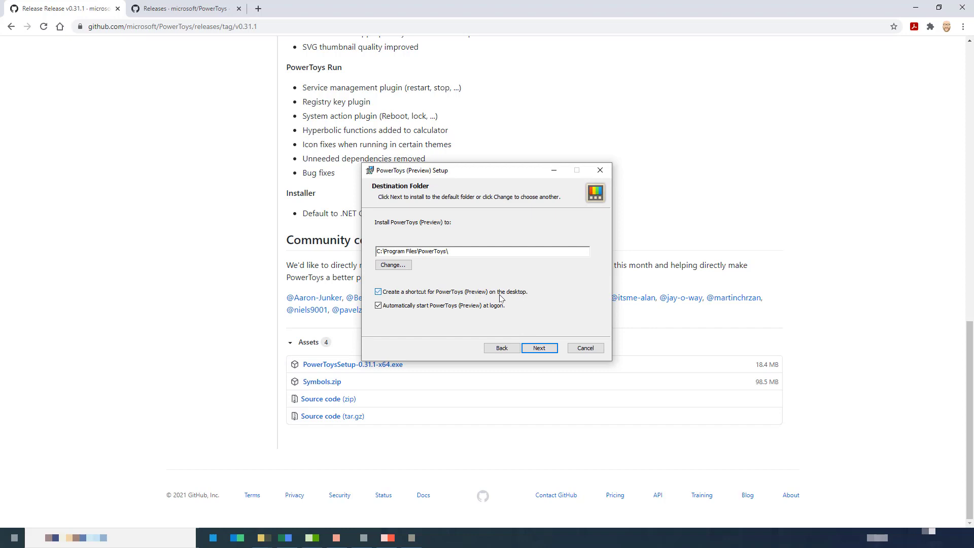
{"action": "left_click", "coordinate": [540, 348]}
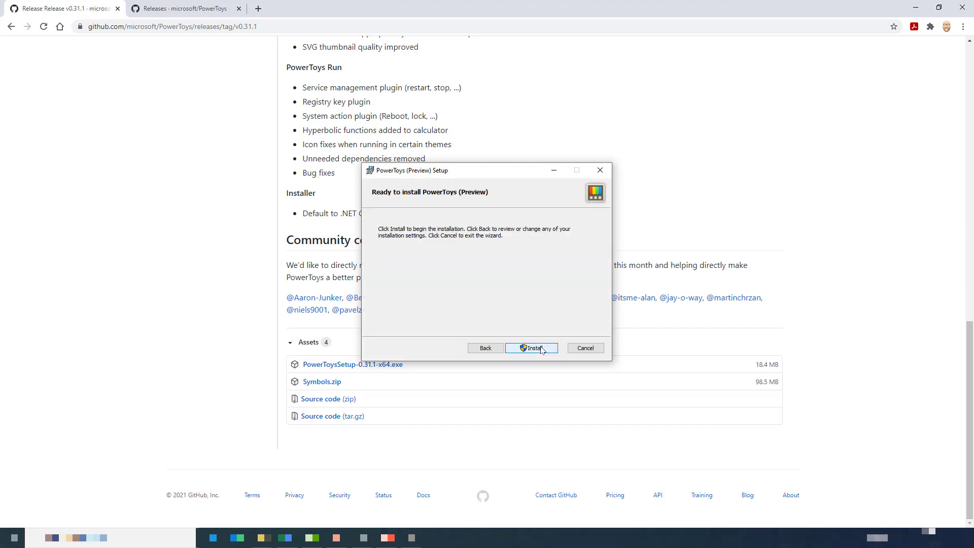
{"action": "left_click", "coordinate": [541, 348]}
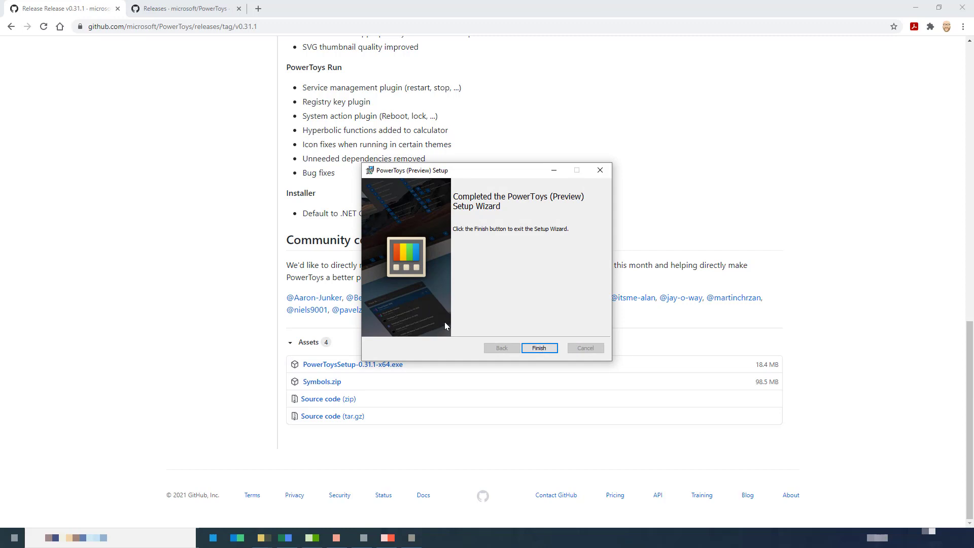
{"action": "left_click", "coordinate": [534, 351]}
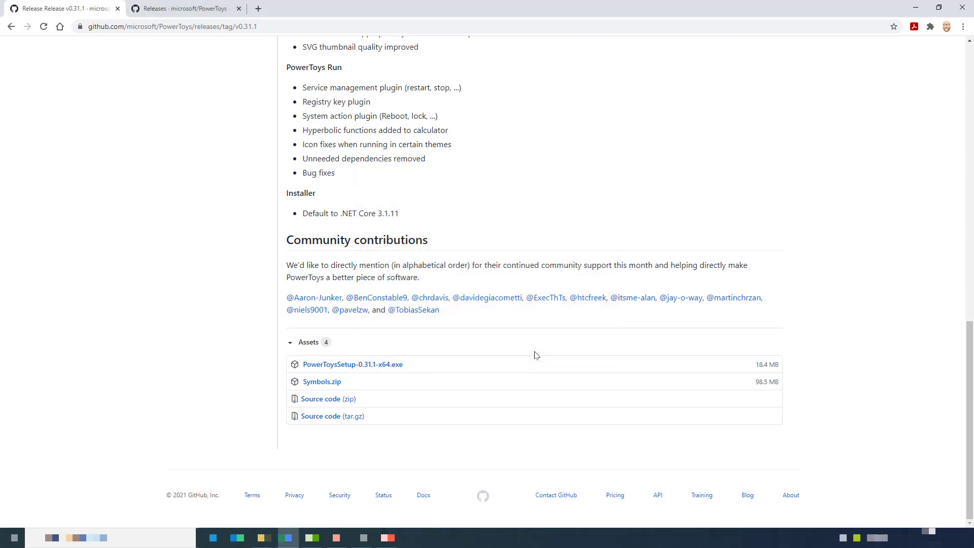
Close both Chrome tabs and open PowerToys Settings from the desktop shortcut
{"action": "left_click", "coordinate": [239, 9]}
{"action": "left_click", "coordinate": [120, 11]}
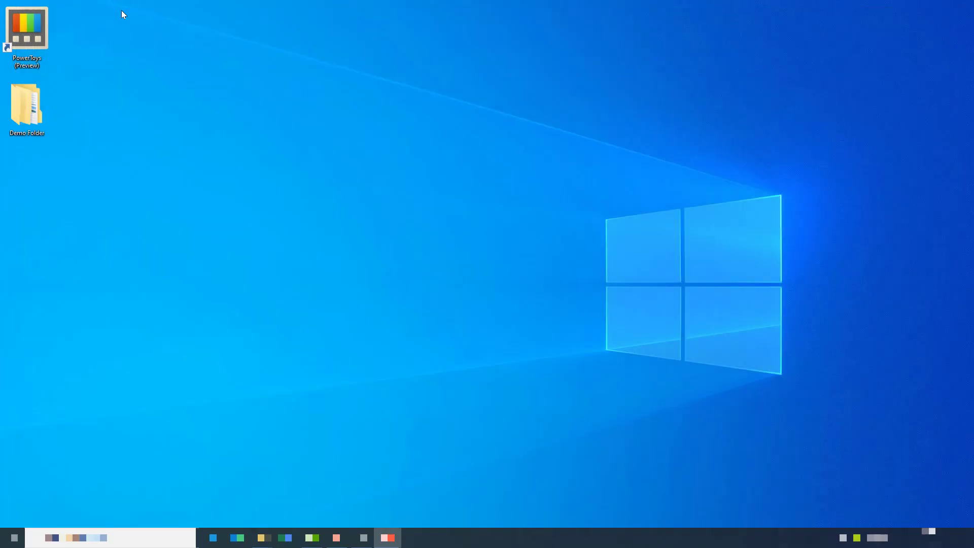
{"action": "left_click", "coordinate": [48, 31]}
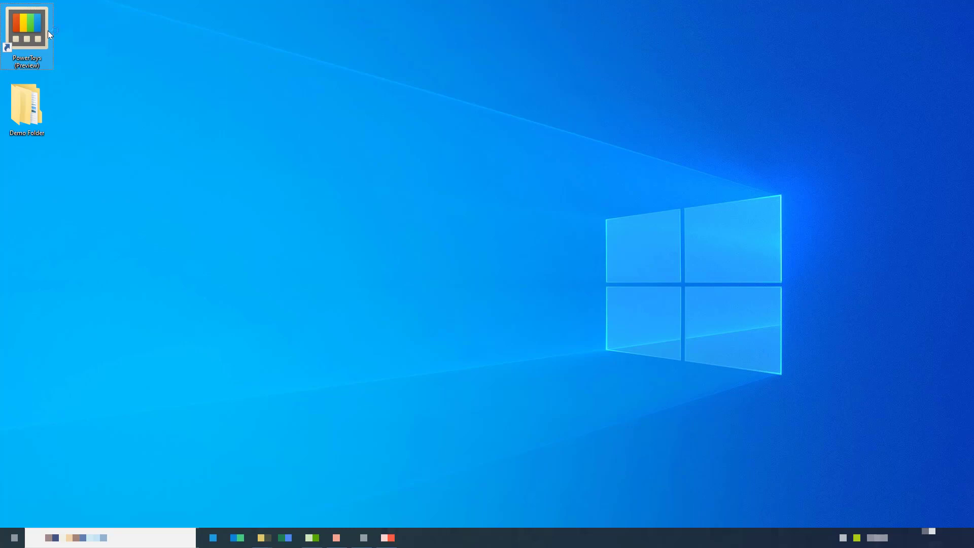
{"action": "key", "text": "Return"}
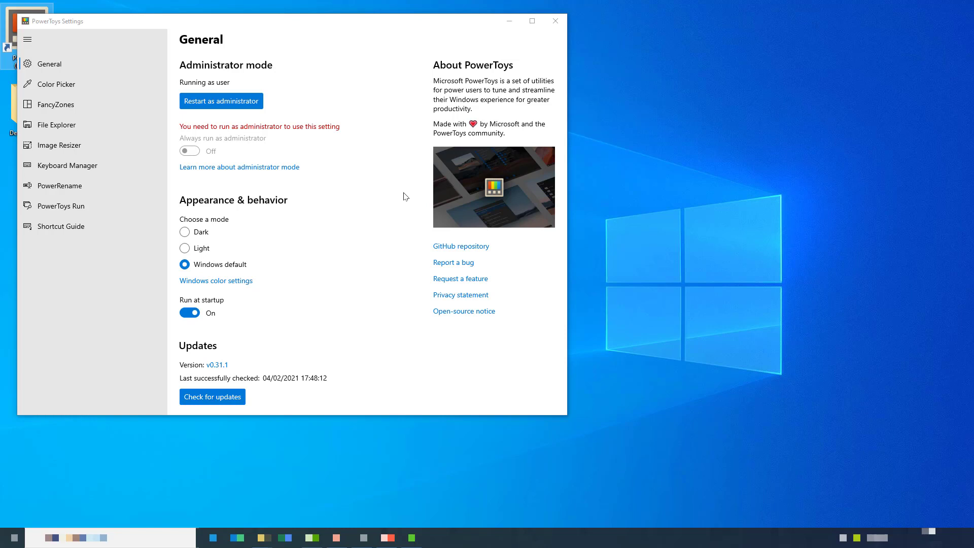
Relaunch PowerToys as administrator from the shortcut's Run as administrator option
{"action": "left_click", "coordinate": [217, 105]}
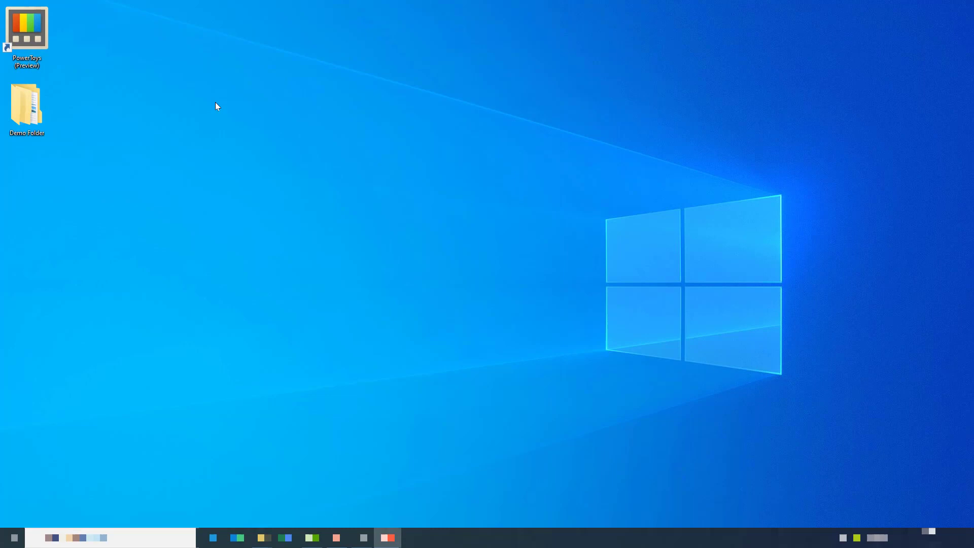
{"action": "right_click", "coordinate": [29, 43]}
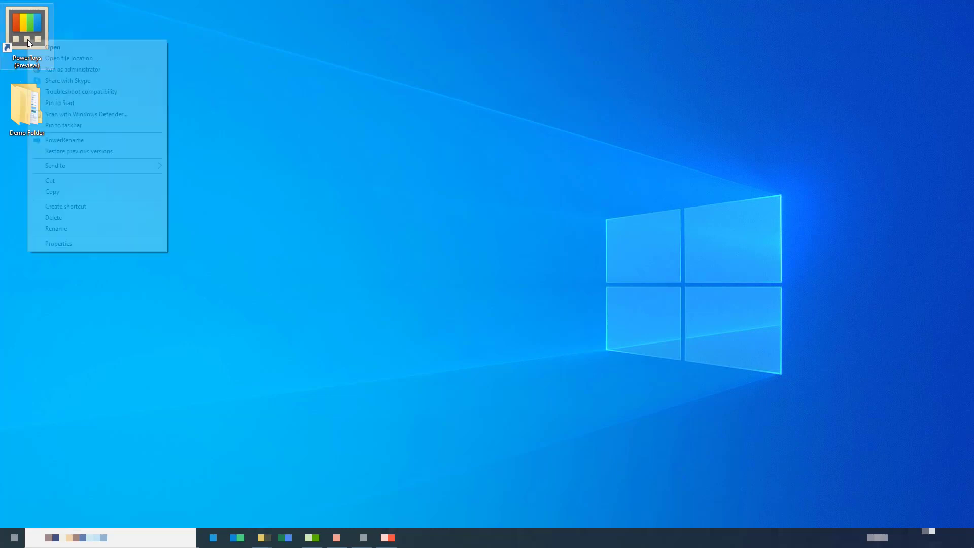
{"action": "left_click", "coordinate": [33, 69]}
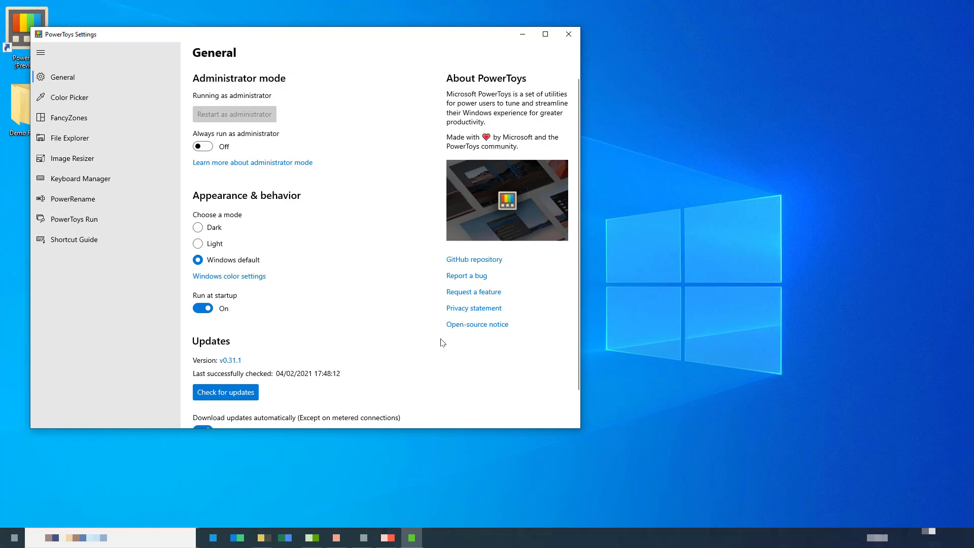
Turn on Always run as administrator in PowerToys General settings
{"action": "left_click", "coordinate": [205, 148]}
{"action": "scroll", "coordinate": [238, 319], "scroll_direction": "down", "scroll_amount": 1}
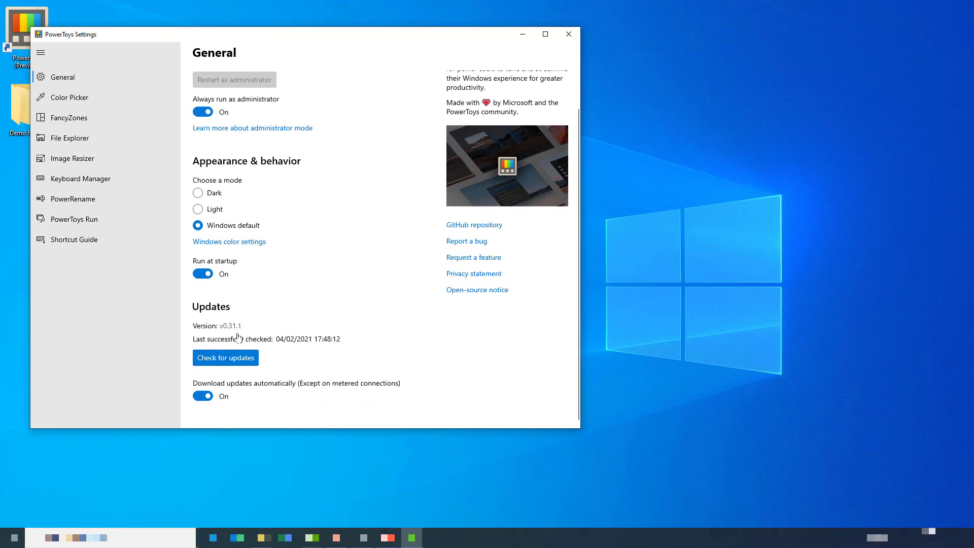
{"action": "scroll", "coordinate": [252, 389], "scroll_direction": "up", "scroll_amount": 1}
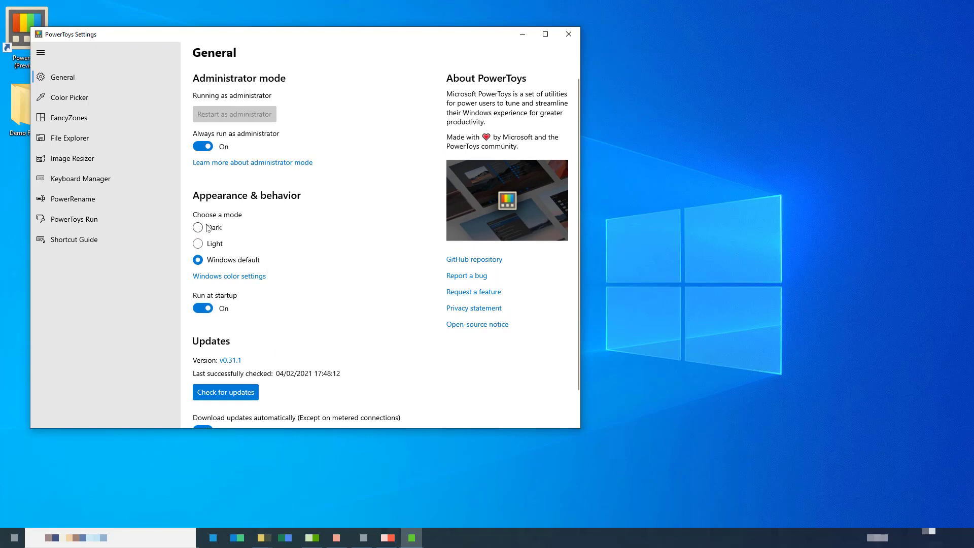
Check the File Explorer add-on SVG options, then bring the SVG Files window forward
{"action": "left_click", "coordinate": [92, 147]}
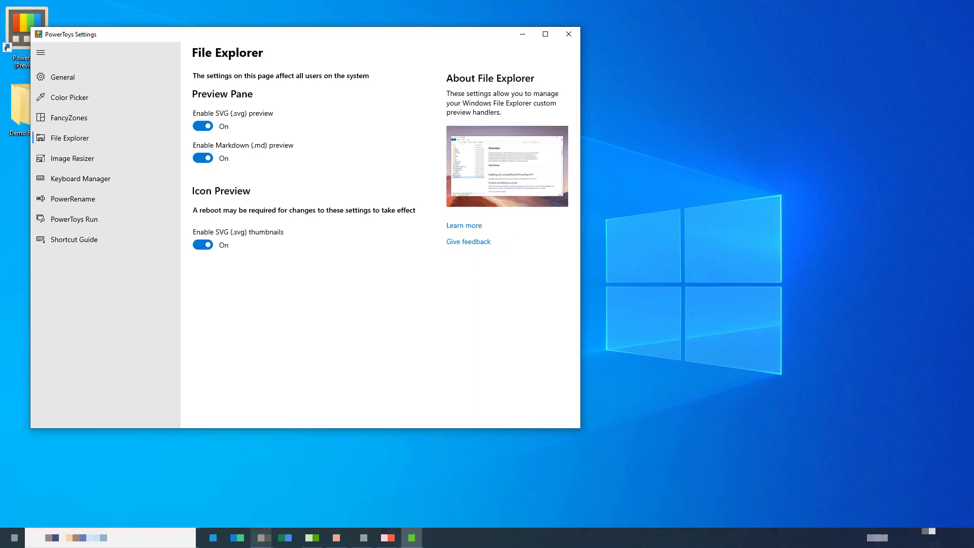
{"action": "mouse_move", "coordinate": [261, 537]}
{"action": "left_click", "coordinate": [261, 510]}
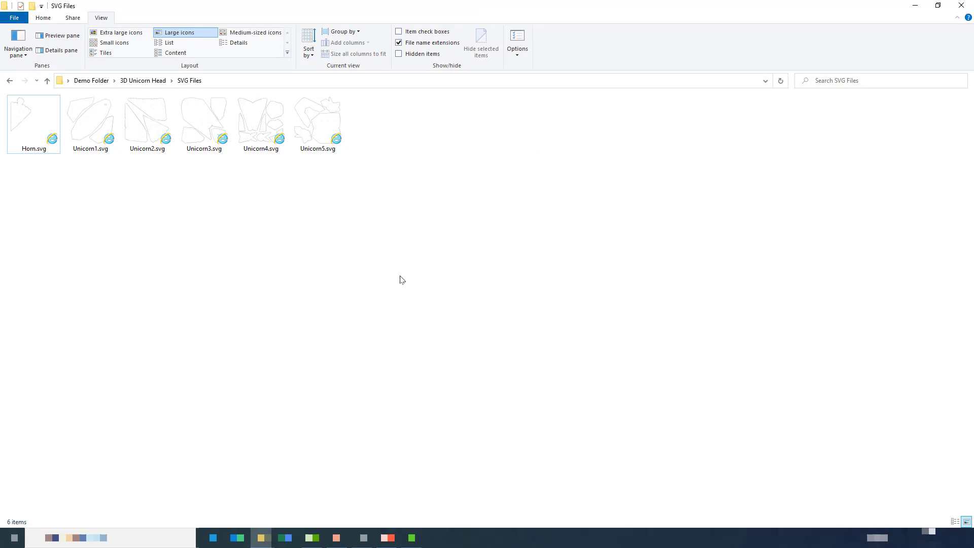
Show Extra large icons, turn on the Preview pane, and preview Unicorn3.svg
{"action": "left_click", "coordinate": [121, 32]}
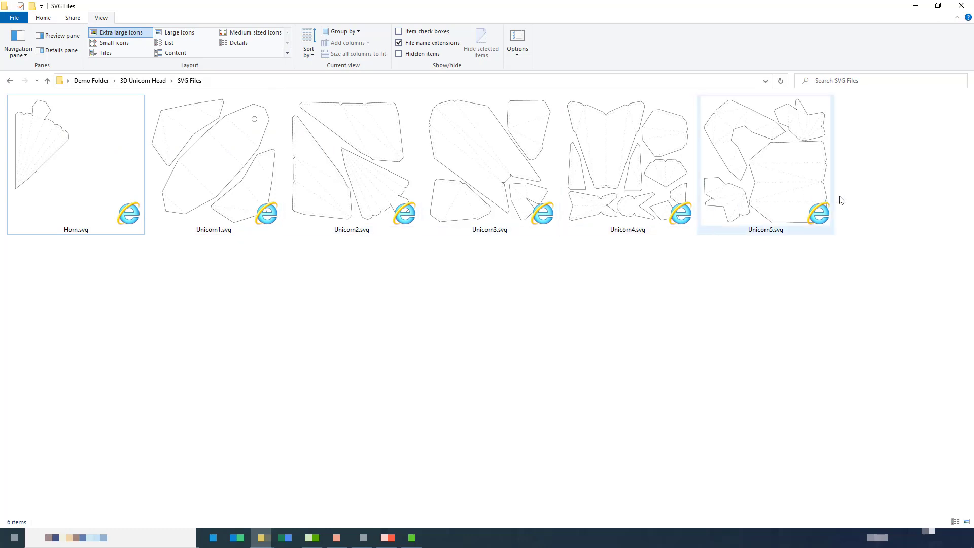
{"action": "left_click", "coordinate": [487, 167]}
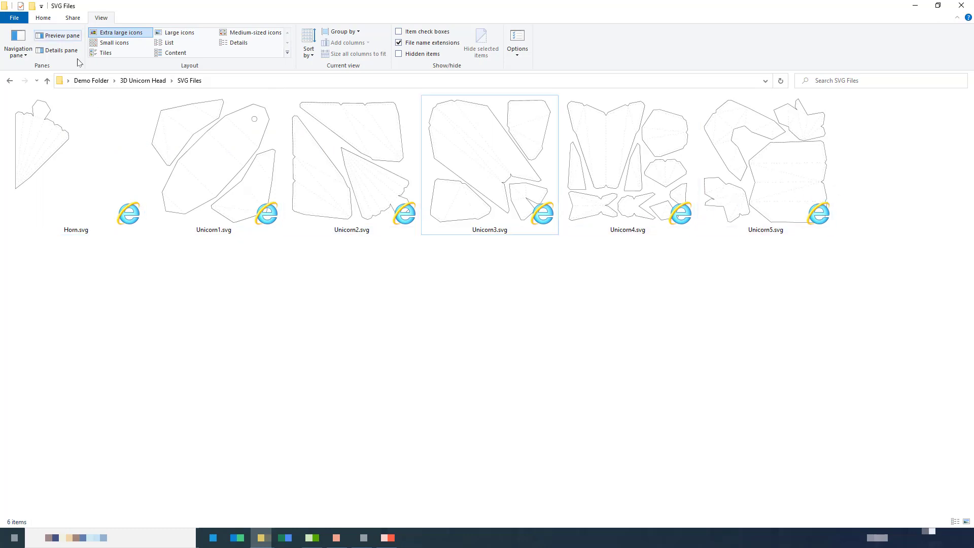
{"action": "left_click", "coordinate": [48, 42]}
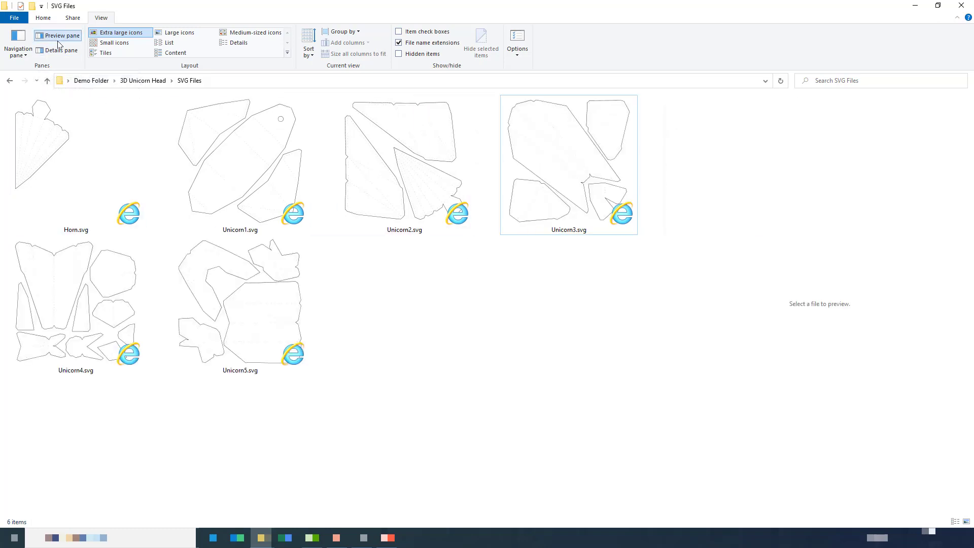
{"action": "left_click", "coordinate": [519, 135]}
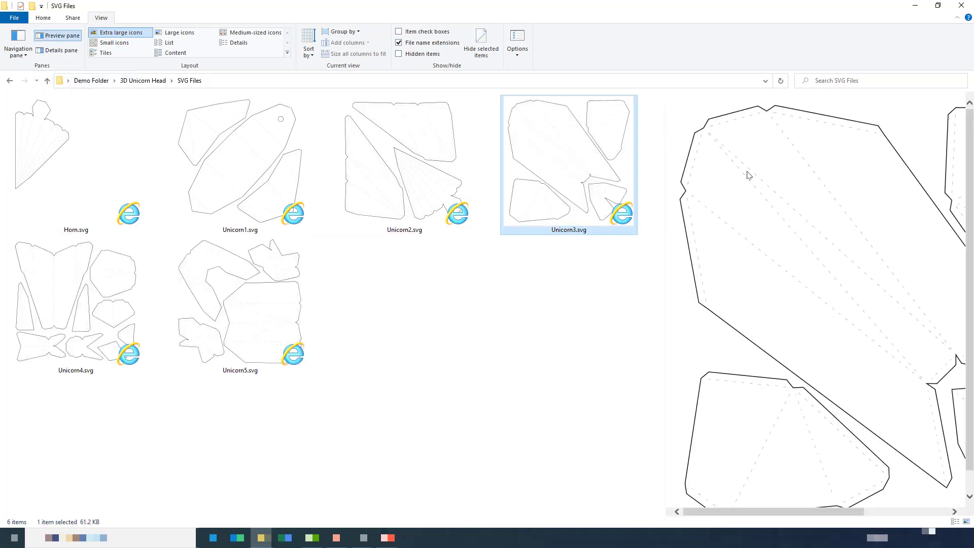
{"action": "mouse_move", "coordinate": [845, 512]}
{"action": "left_mouse_down"}
{"action": "mouse_move", "coordinate": [925, 518]}
{"action": "mouse_move", "coordinate": [796, 516]}
{"action": "left_mouse_up"}
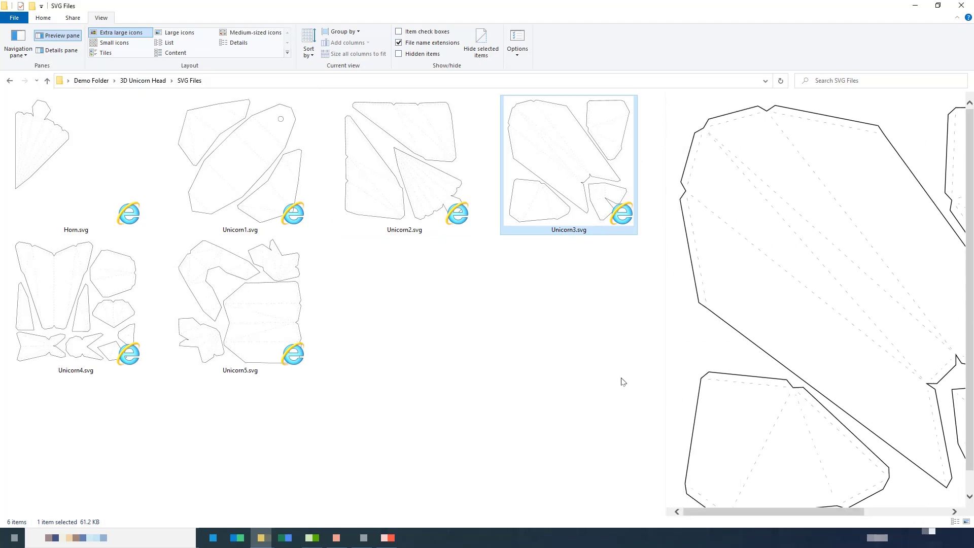